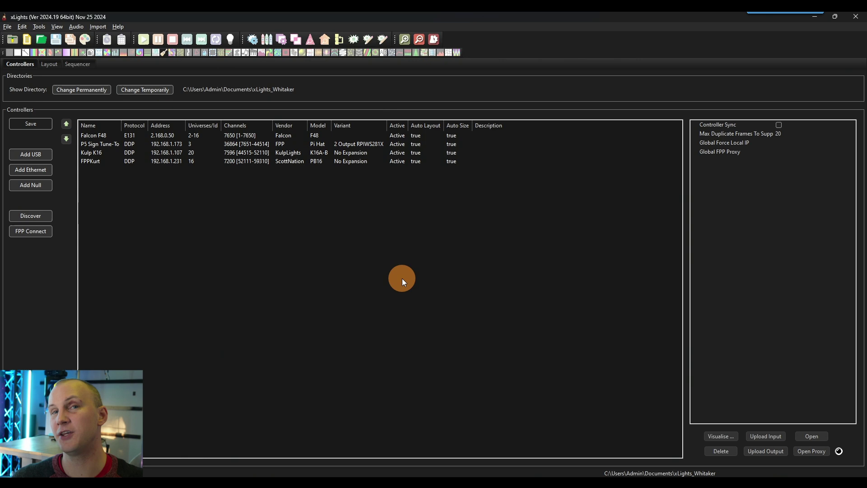
Browse the shared Christmas sequences and view the Wonderful Christmastime (Edited Version) details and vendor info
left_click(38, 26)
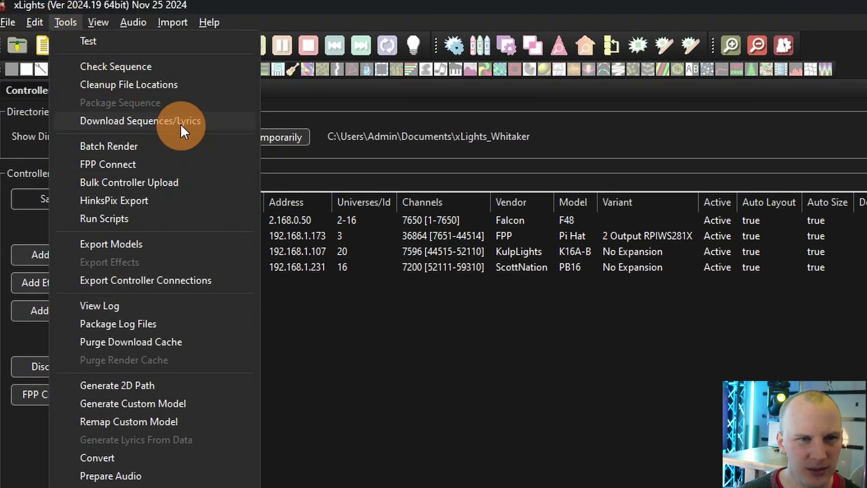
mouse_move(102, 20)
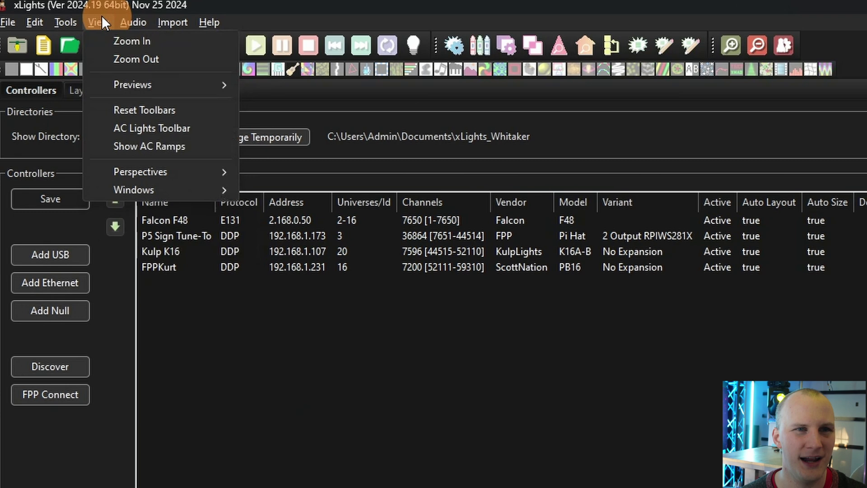
mouse_move(64, 20)
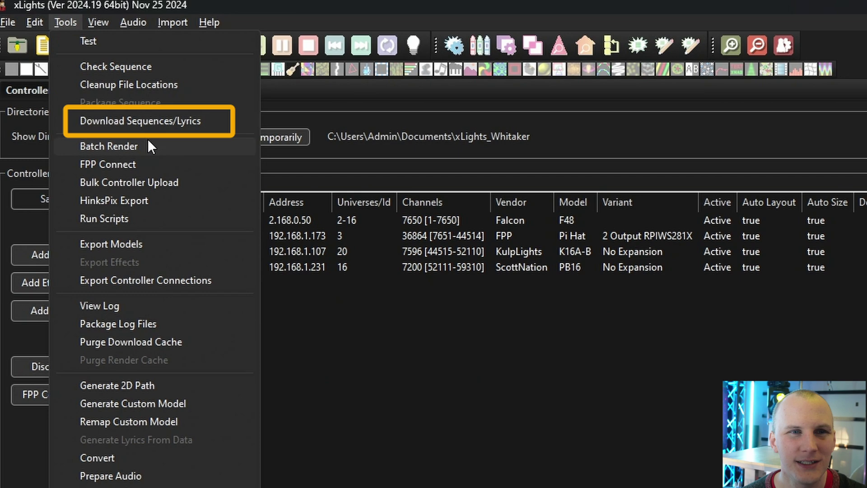
left_click(135, 120)
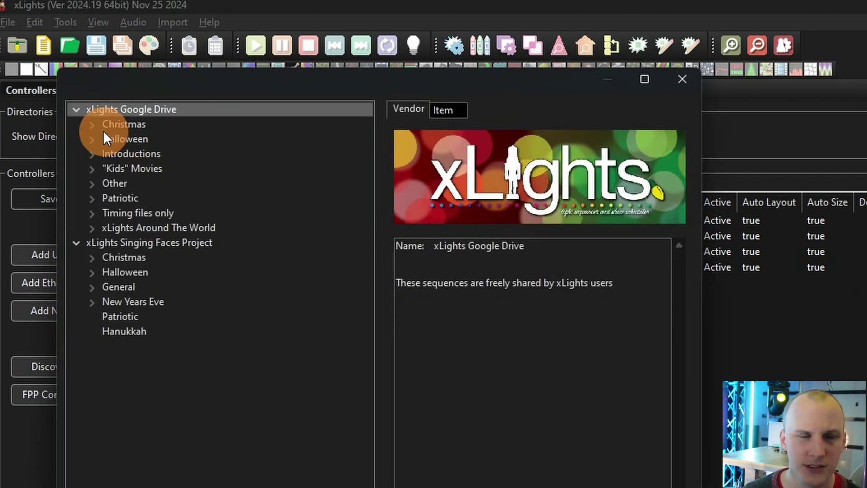
left_click(92, 126)
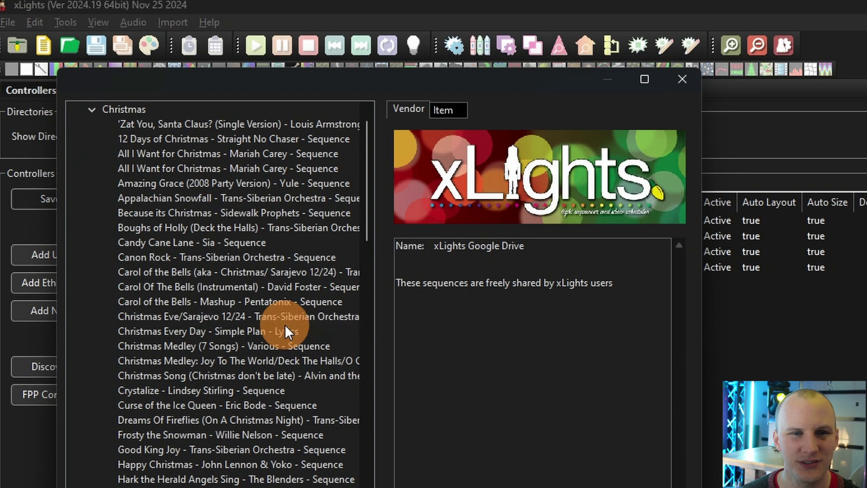
scroll(285, 324, "down", 15)
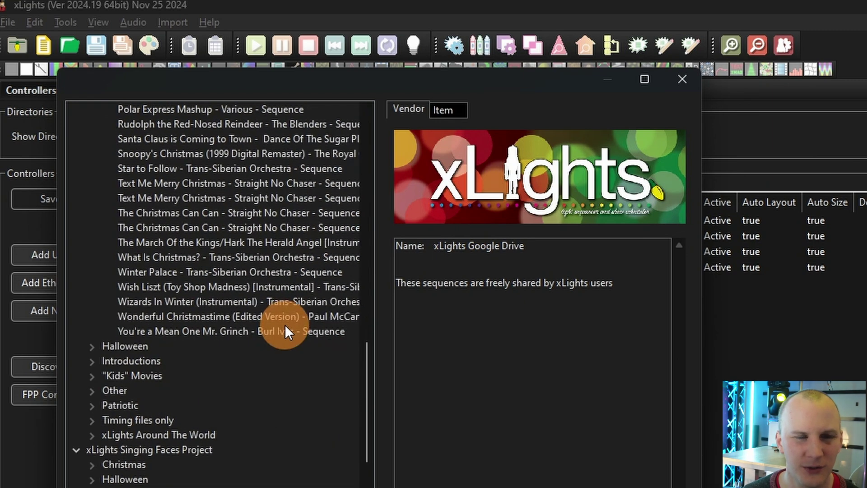
left_click(211, 316)
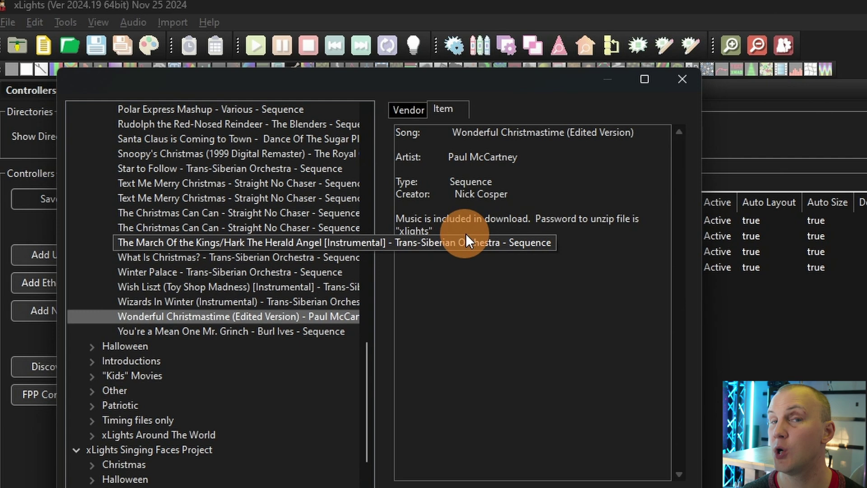
left_click(409, 108)
left_click(437, 108)
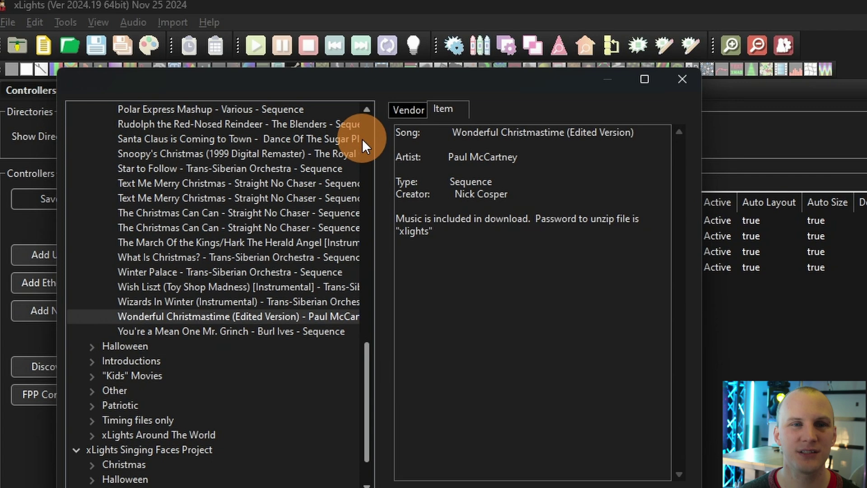
scroll(252, 180, "up", 20)
left_click(682, 79)
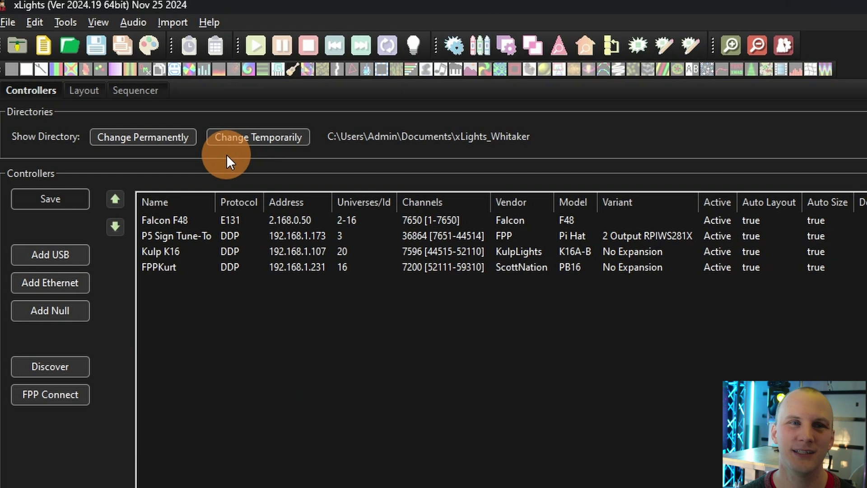
Create a 40fps musical sequence for 02 The Wind.mp3 with Quick Start on all models
left_click(162, 25)
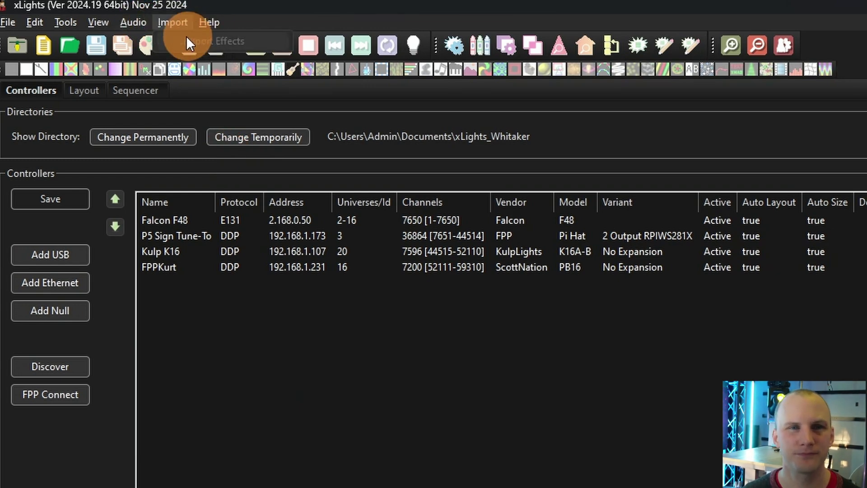
left_click(142, 89)
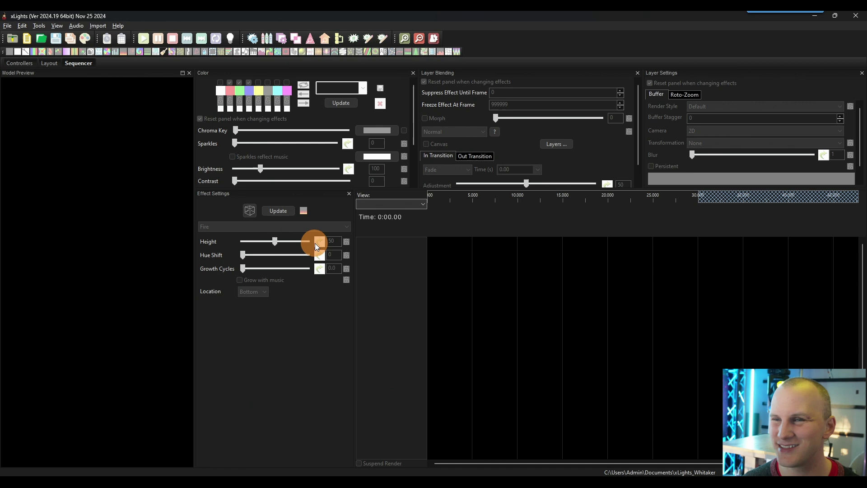
left_click(25, 39)
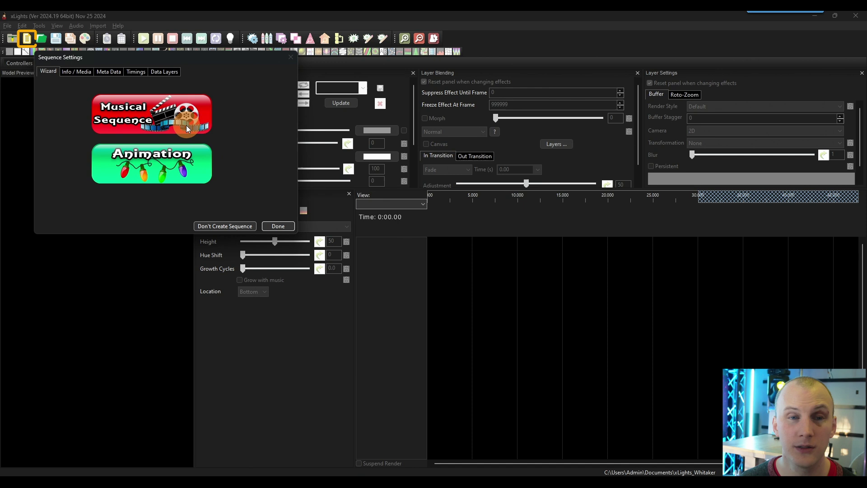
left_click(181, 122)
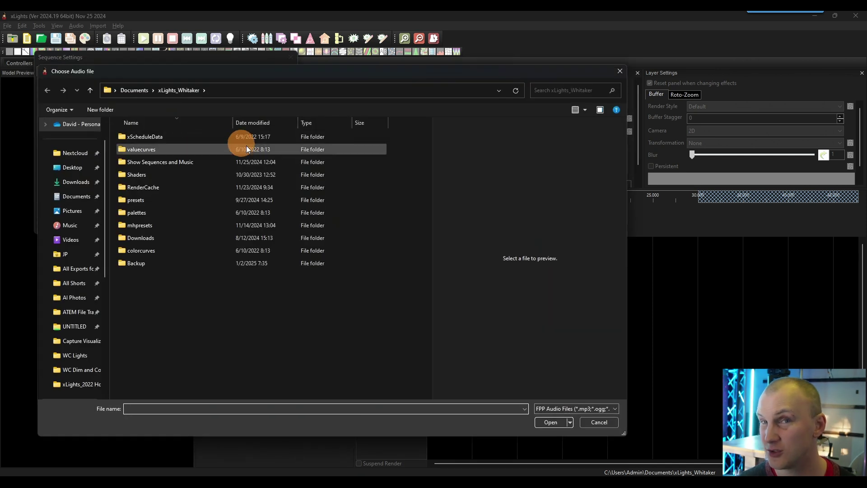
left_click(149, 168)
double_click(148, 168)
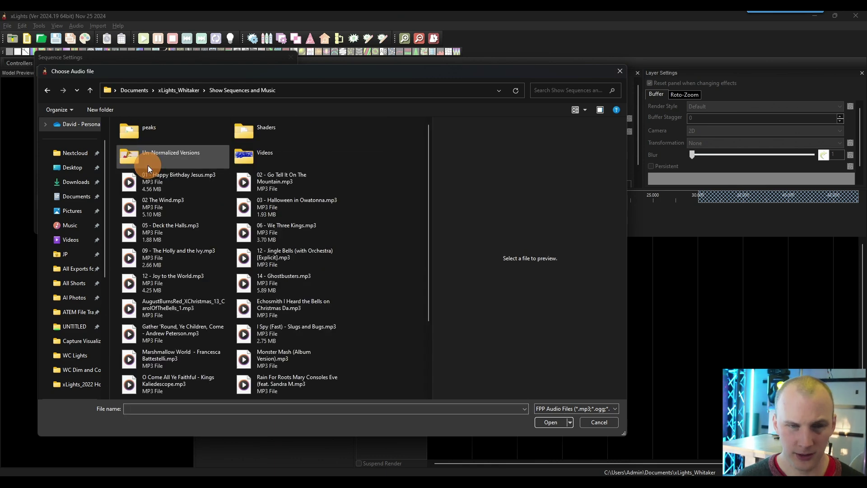
double_click(166, 199)
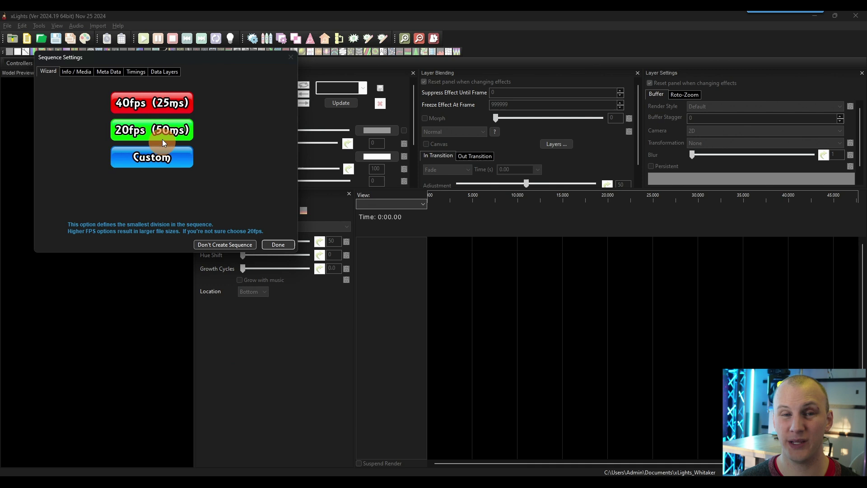
left_click(147, 101)
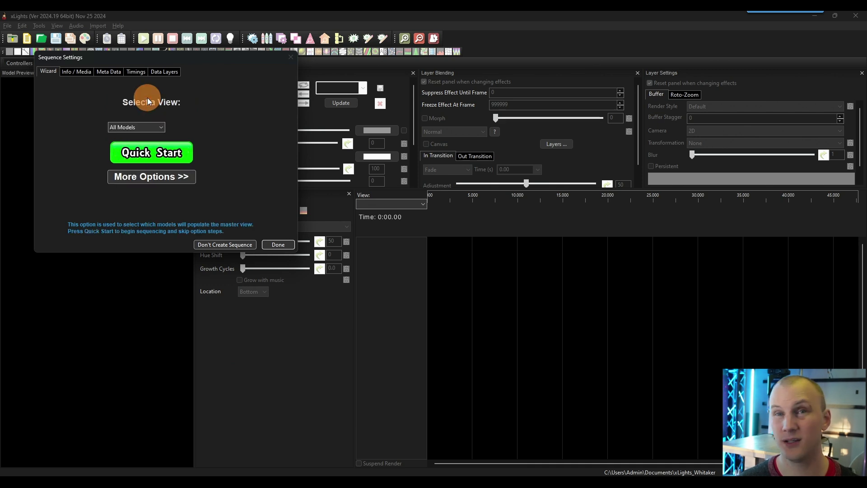
left_click(153, 156)
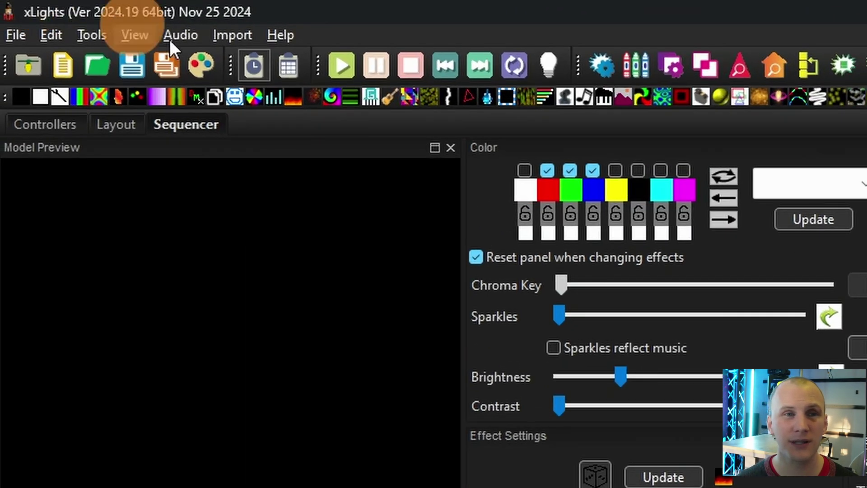
Start importing effects and bring up the file chooser for a source sequence
left_click(219, 34)
left_click(250, 61)
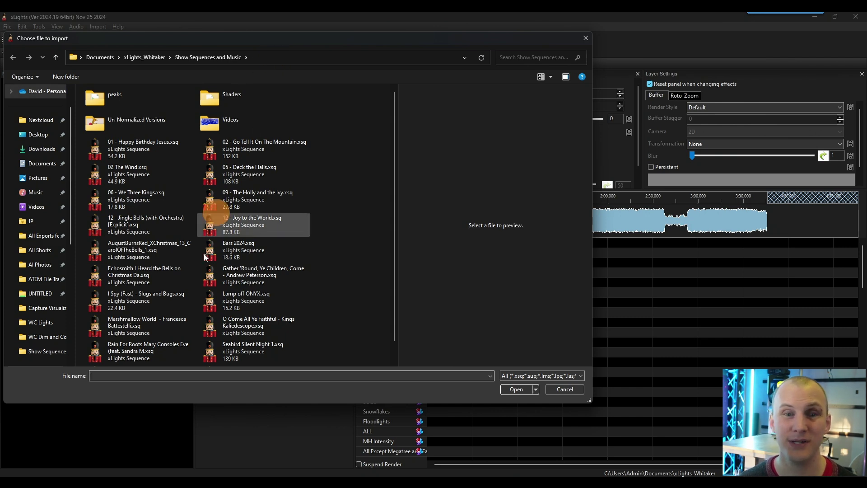
scroll(197, 267, "down", 1)
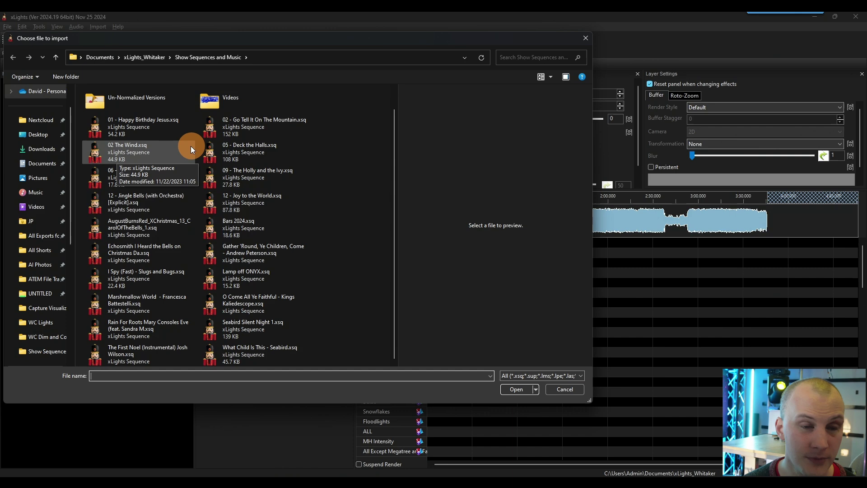
scroll(25, 214, "down", 5)
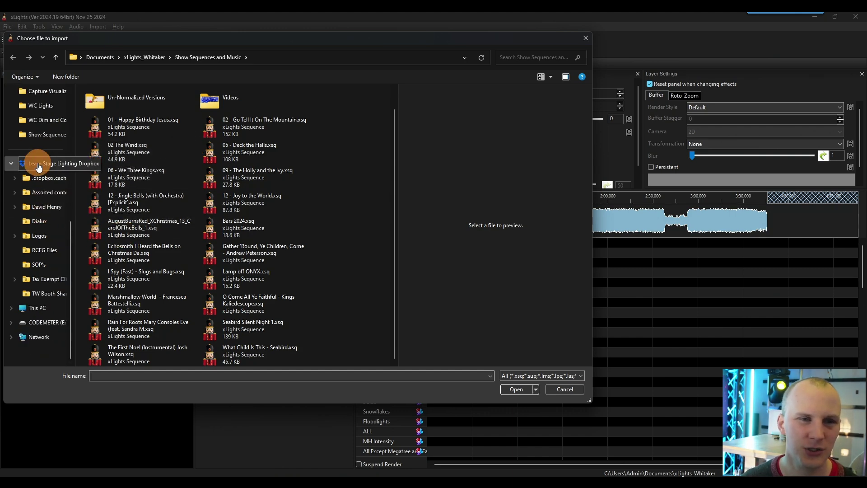
Navigate through the Dropbox to the xLights Sequences folder and resize the Name column to show file sizes
left_click(43, 164)
double_click(116, 127)
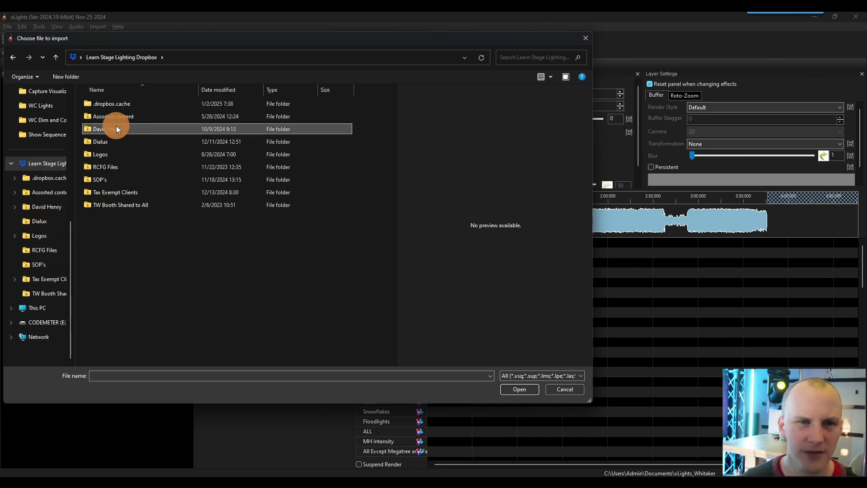
scroll(175, 251, "down", 5)
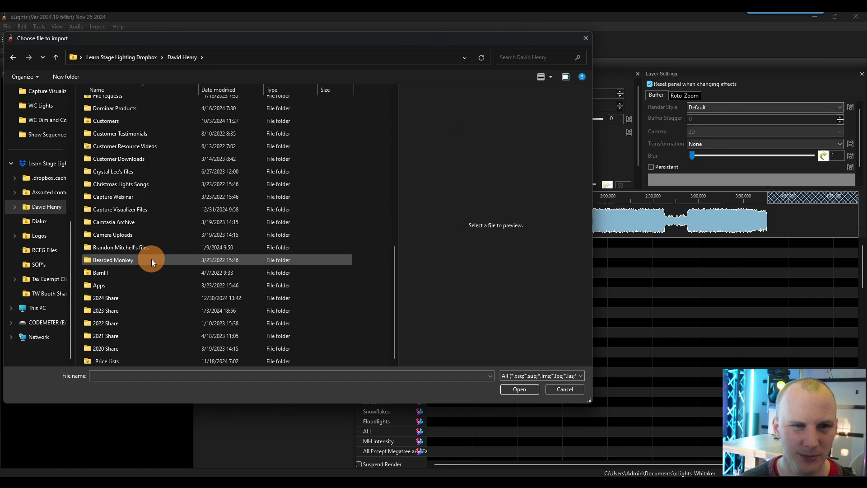
scroll(150, 225, "up", 10)
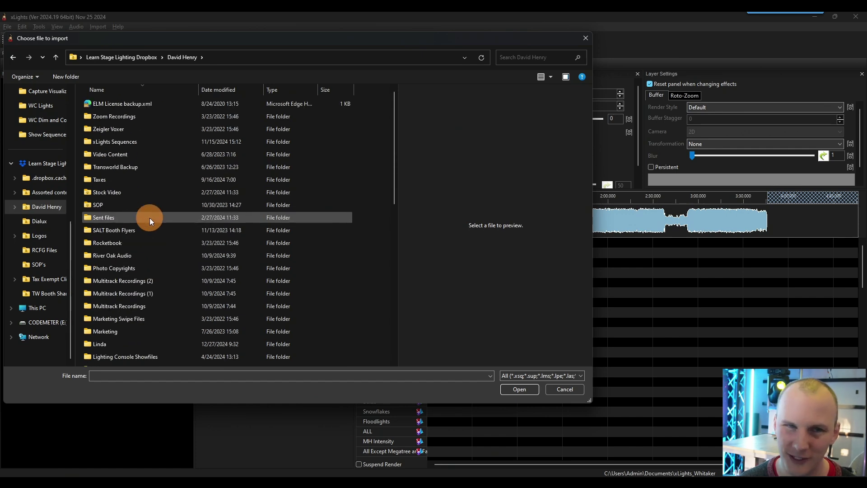
scroll(150, 217, "down", 1)
double_click(114, 107)
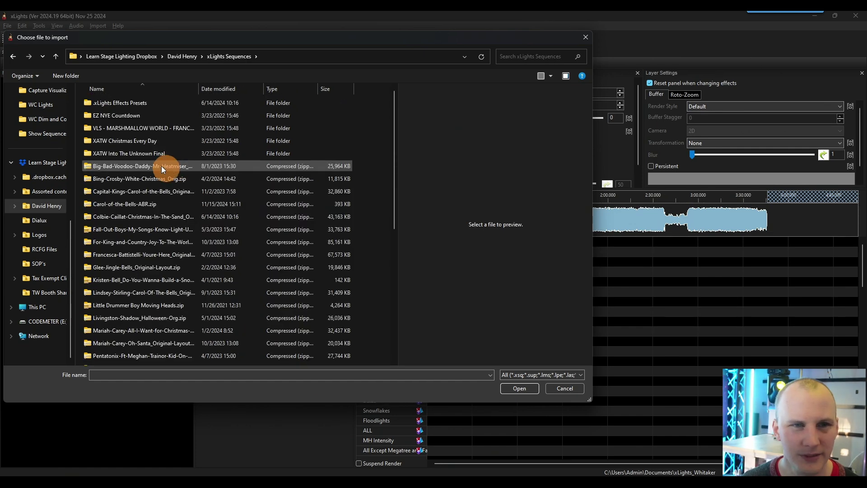
double_click(199, 88)
left_click_drag(283, 104, 254, 105)
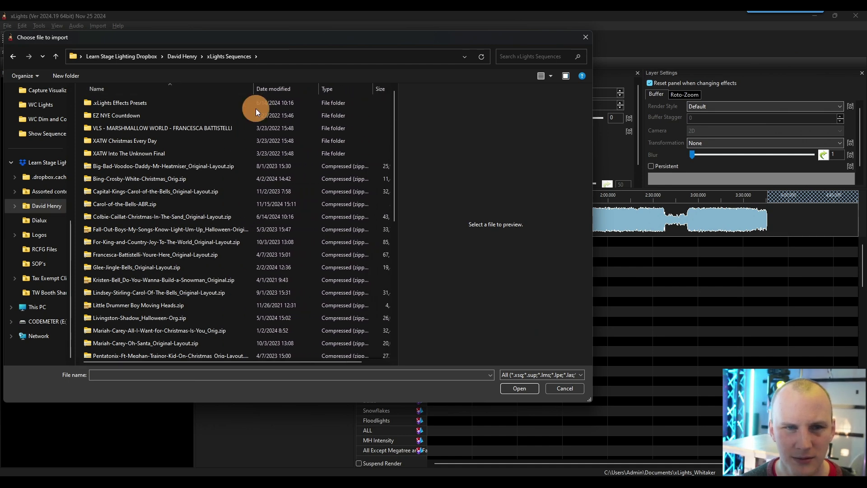
Import the Big-Bad-Voodoo-Daddy Mr Heatmiser zip and review the models in Map Channels
double_click(120, 165)
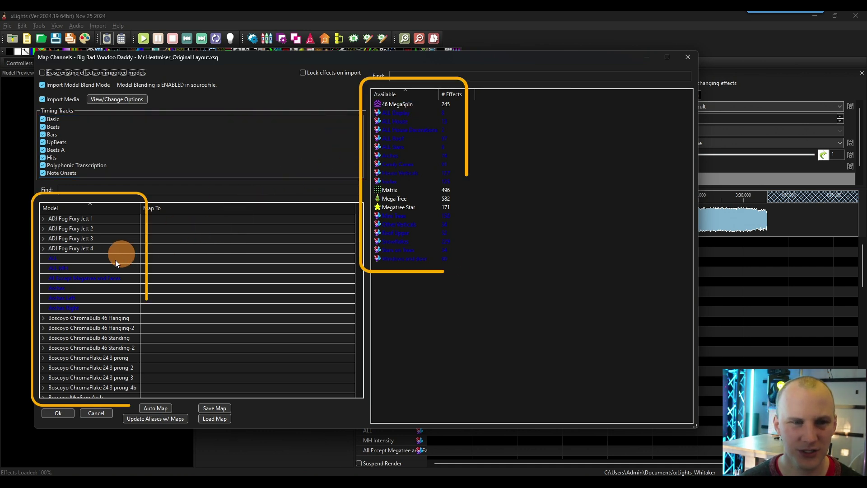
scroll(85, 310, "down", 10)
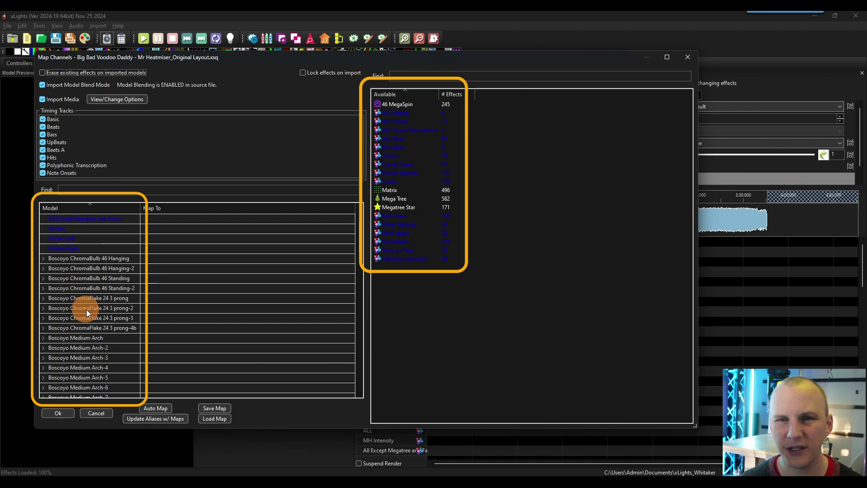
scroll(86, 310, "down", 2)
scroll(86, 298, "up", 8)
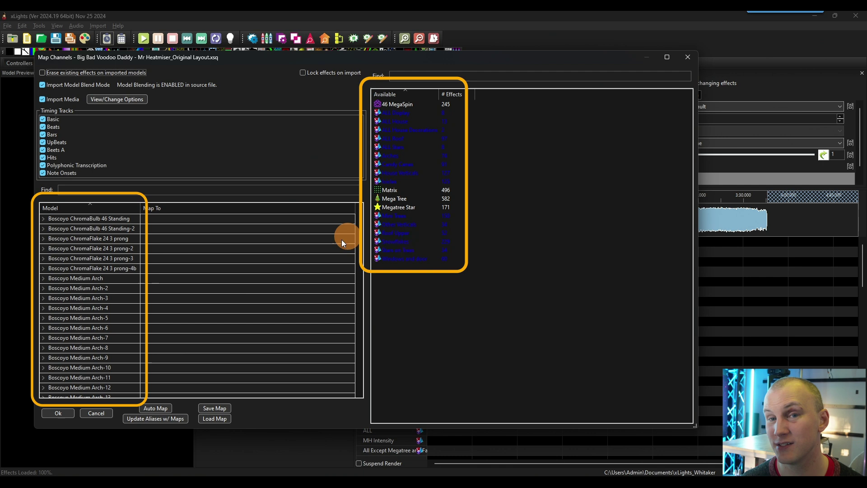
scroll(335, 242, "up", 4)
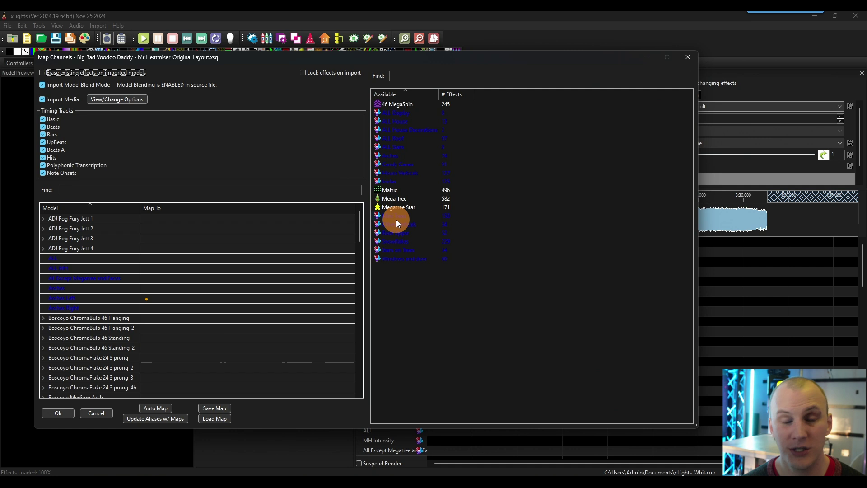
Auto Map matching models, review the mapped rows, and select 46 MegaSpin among available models
left_click(166, 406)
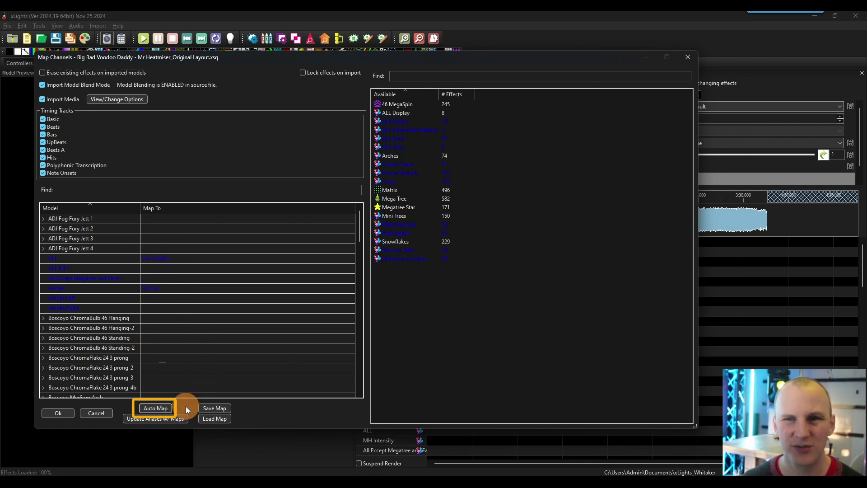
scroll(210, 274, "down", 2)
scroll(211, 274, "down", 20)
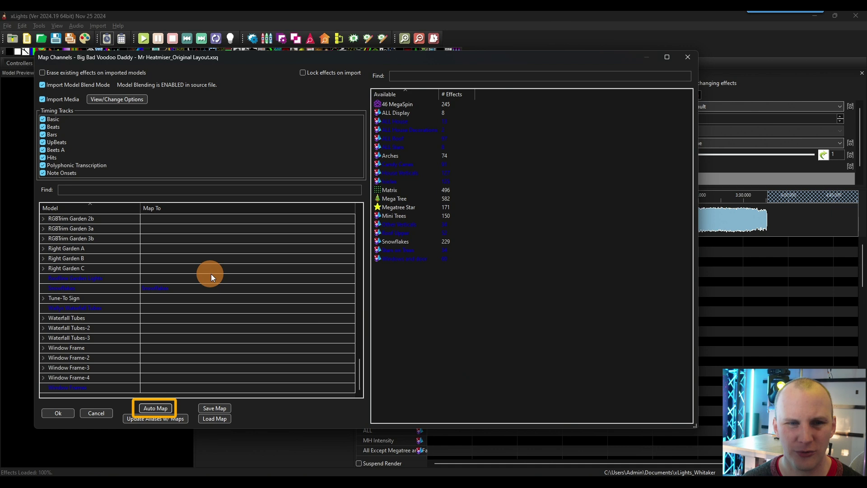
scroll(211, 274, "up", 20)
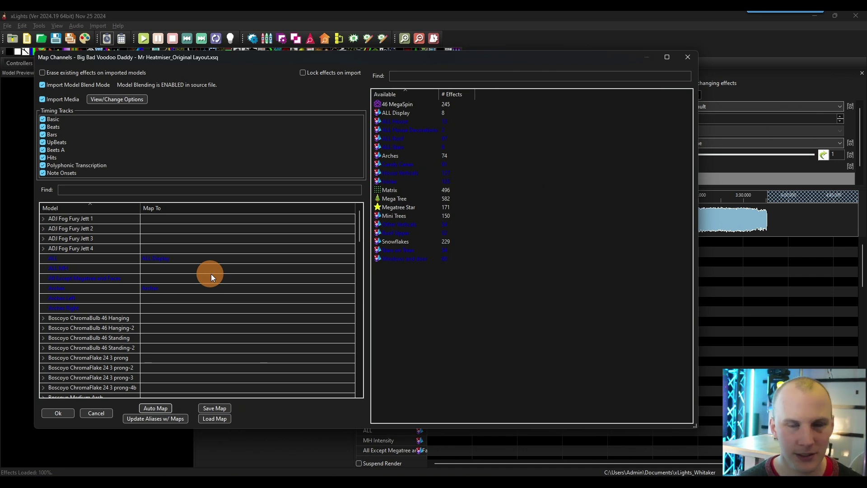
scroll(205, 259, "down", 1)
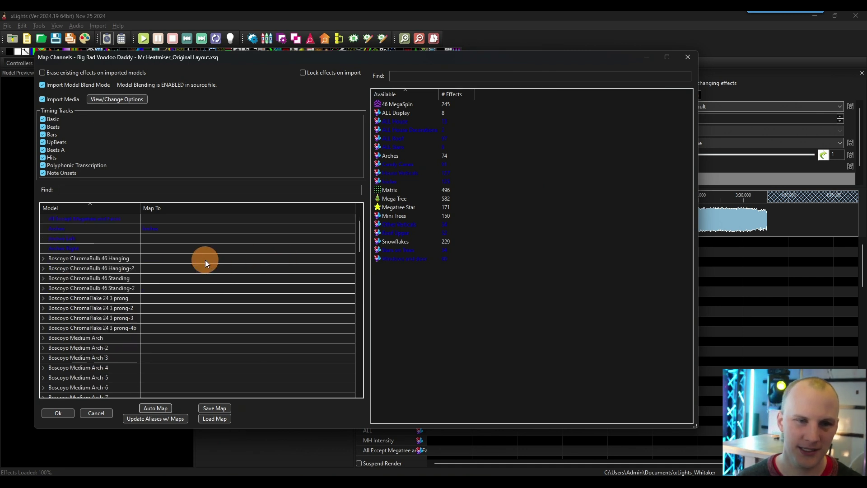
left_click(394, 105)
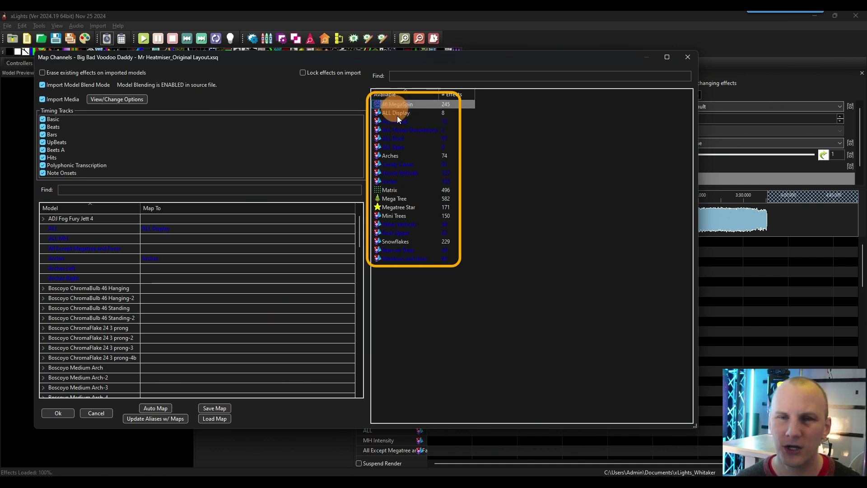
scroll(123, 249, "down", 10)
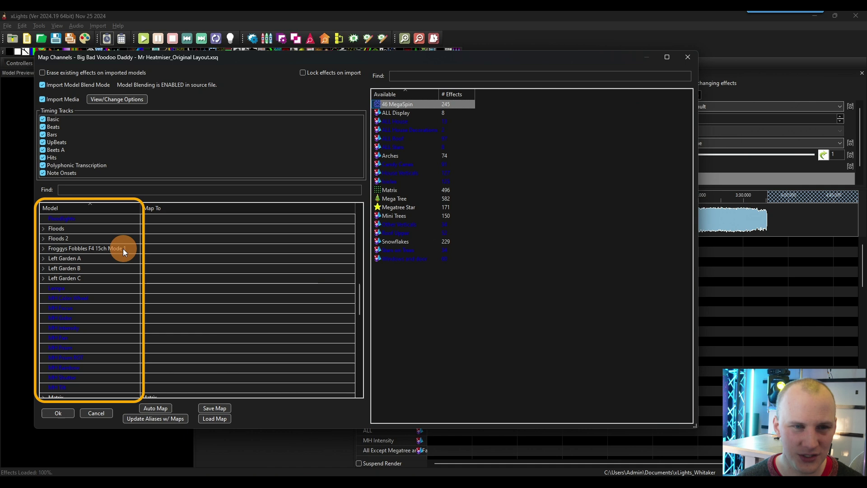
scroll(123, 248, "up", 10)
scroll(123, 248, "down", 15)
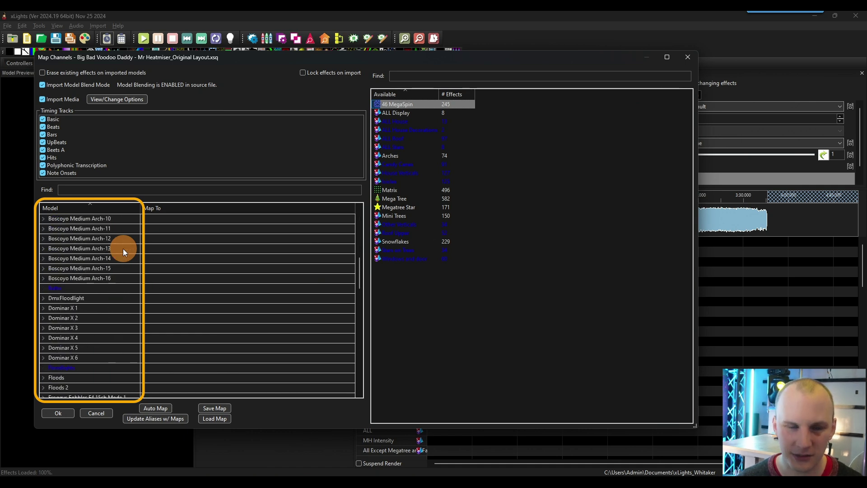
scroll(123, 248, "up", 3)
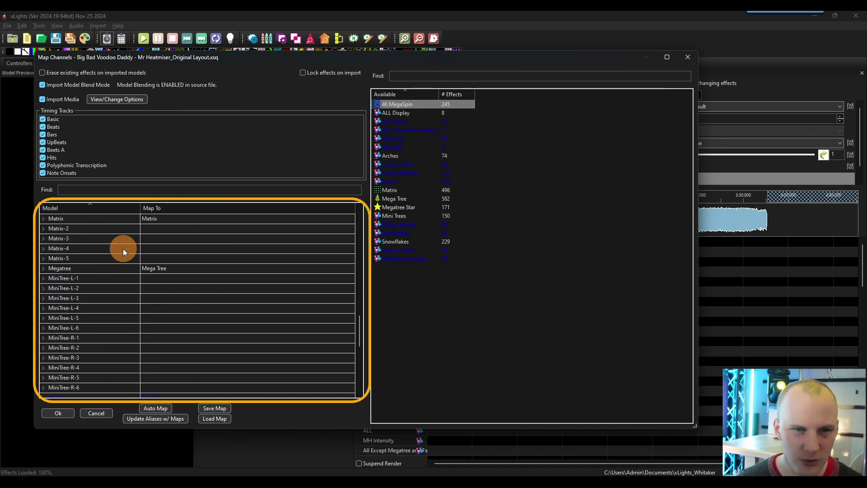
scroll(77, 257, "up", 1)
left_click(80, 254)
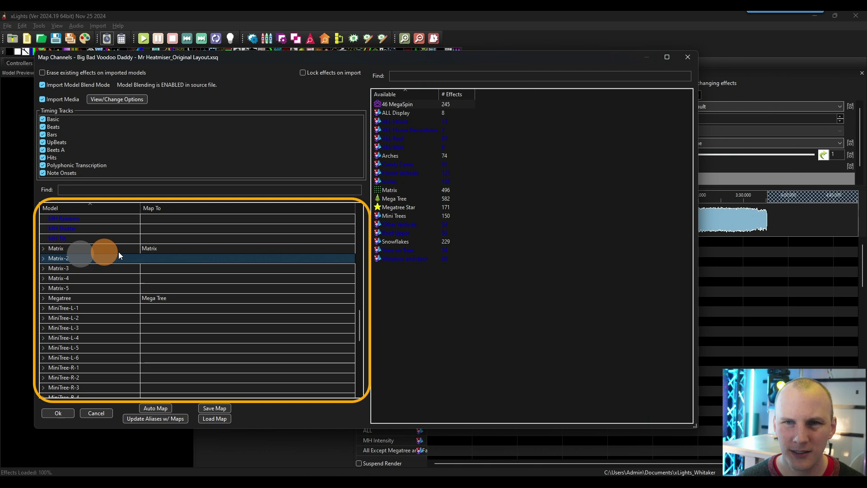
left_click(147, 242)
left_click(145, 246)
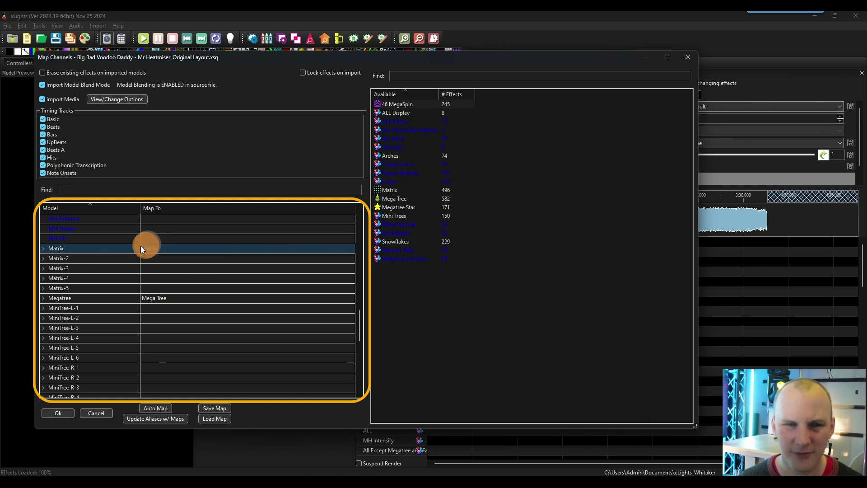
left_click(153, 251)
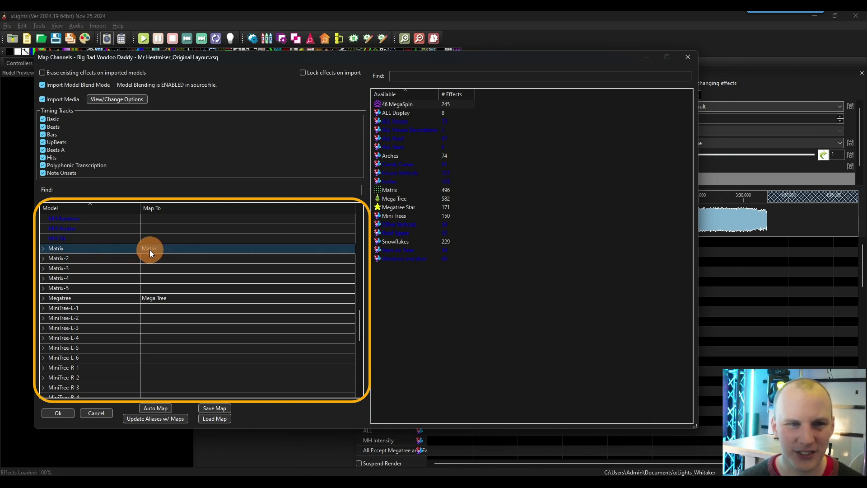
left_click(380, 207)
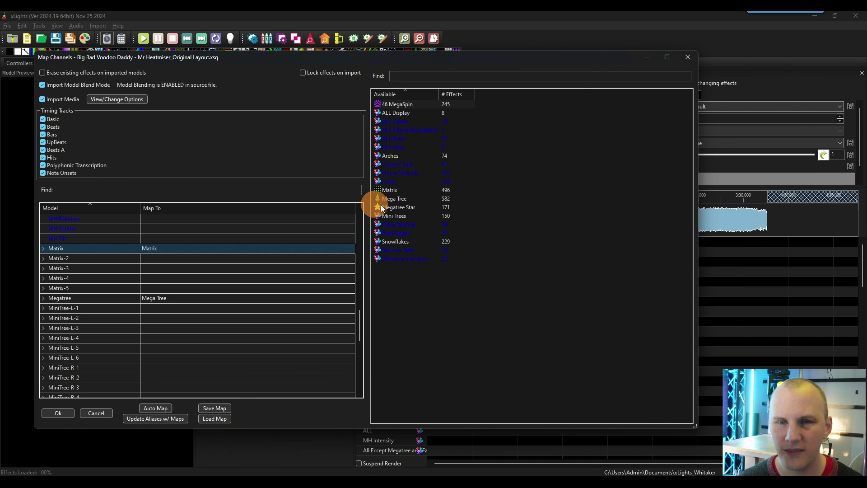
left_click(383, 200)
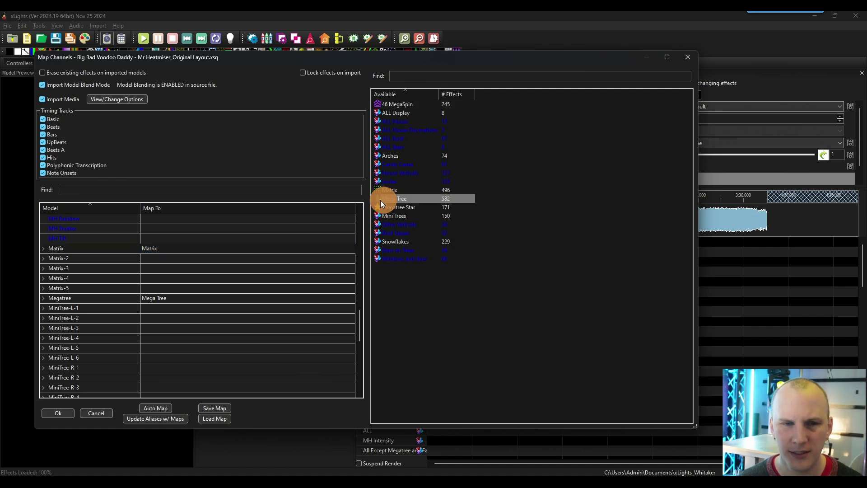
left_click_drag(381, 199, 135, 285)
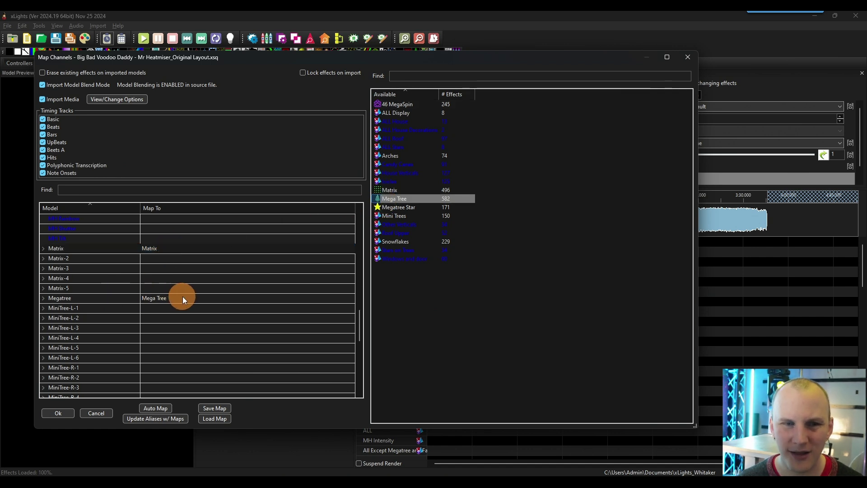
scroll(182, 296, "down", 6)
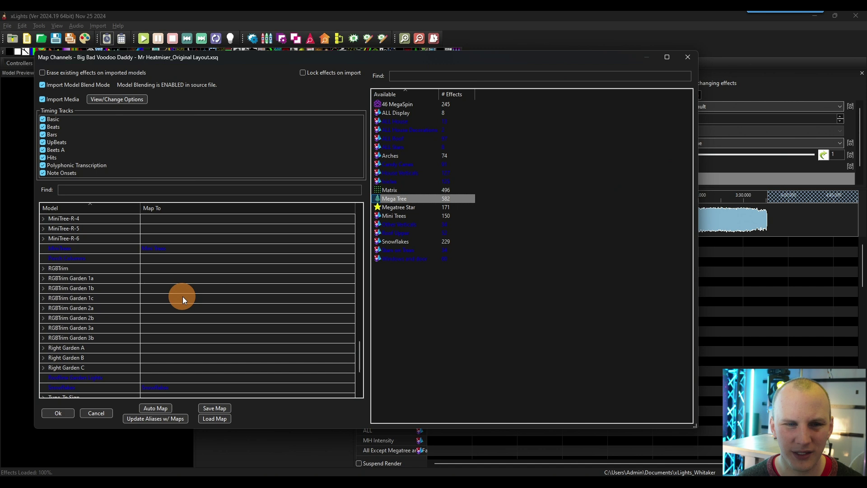
left_click(108, 258)
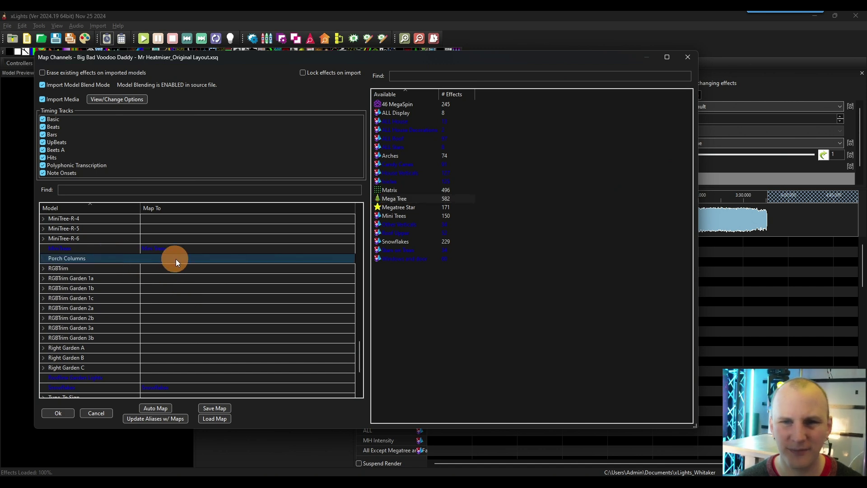
left_click(397, 191)
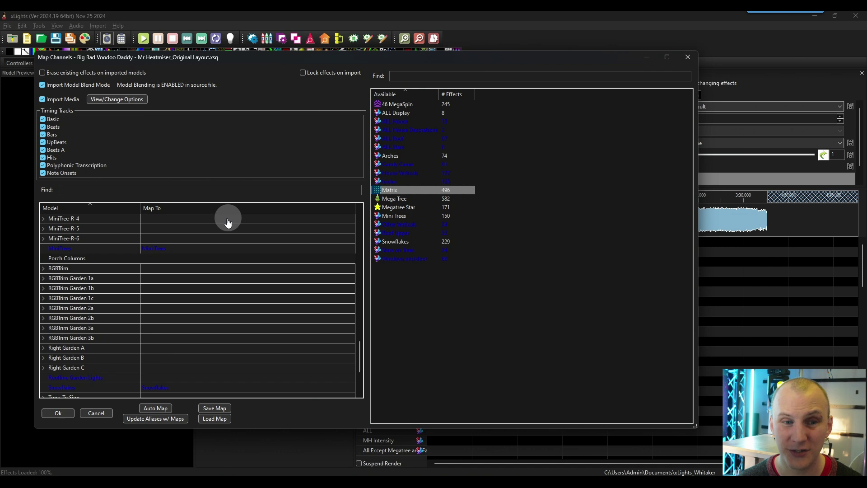
left_click_drag(228, 223, 164, 258)
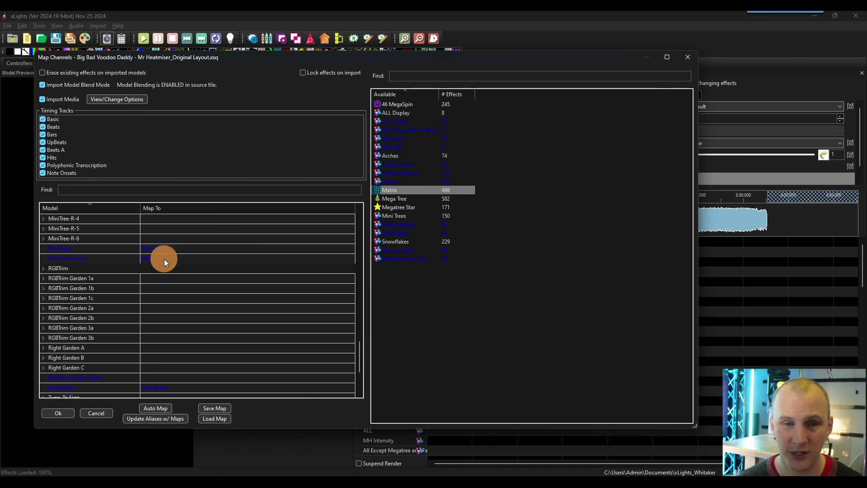
left_click(429, 287)
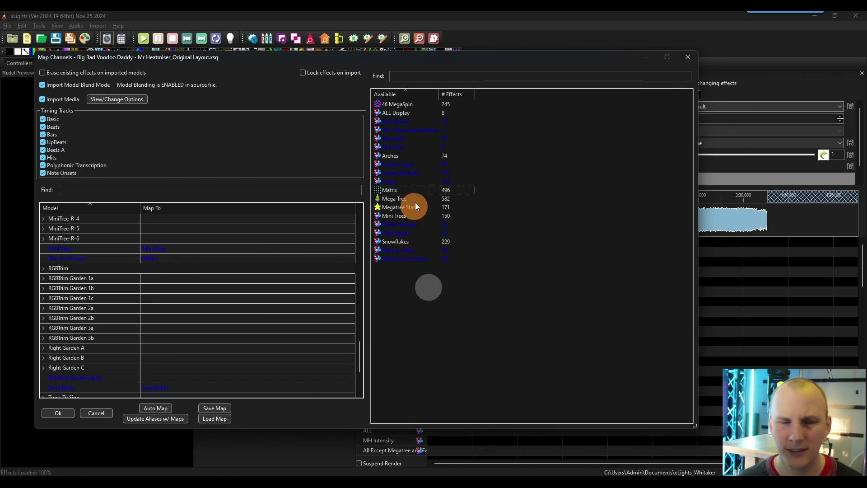
left_click_drag(416, 206, 151, 231)
scroll(226, 264, "down", 3)
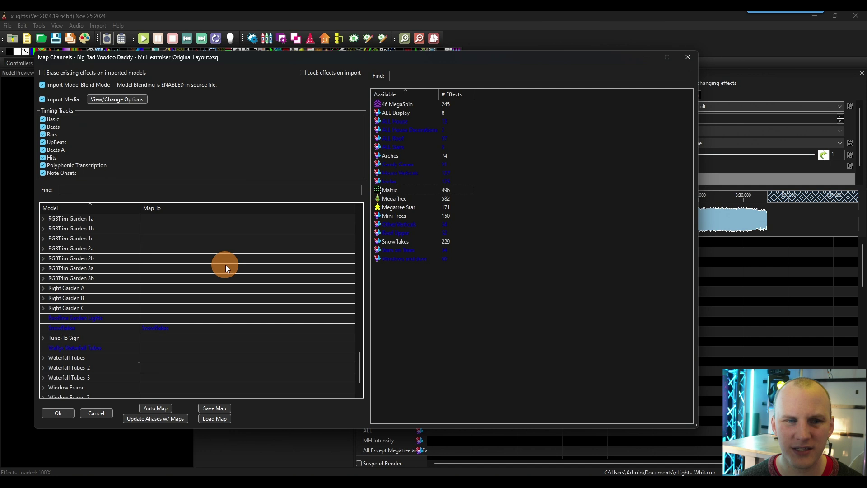
scroll(225, 265, "up", 10)
scroll(225, 264, "up", 10)
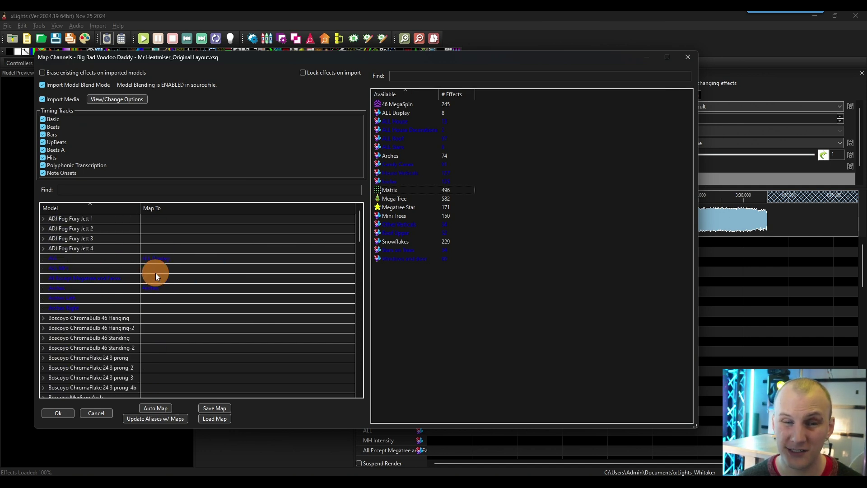
scroll(156, 275, "down", 4)
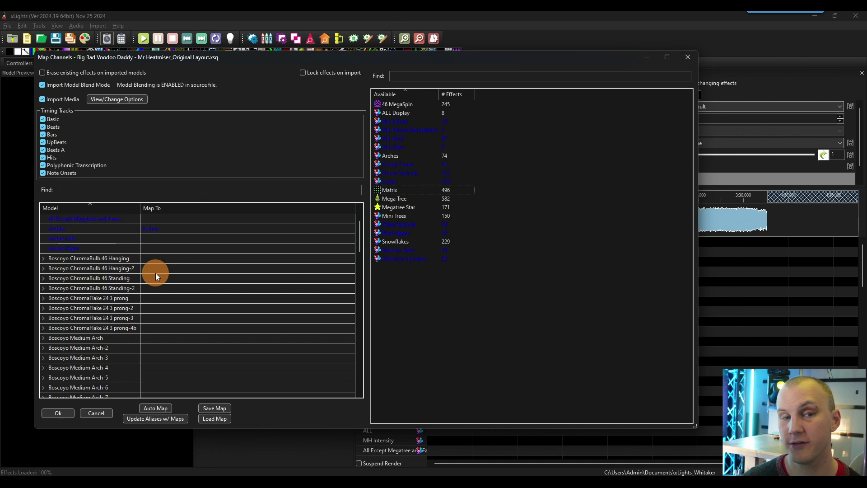
scroll(155, 275, "down", 10)
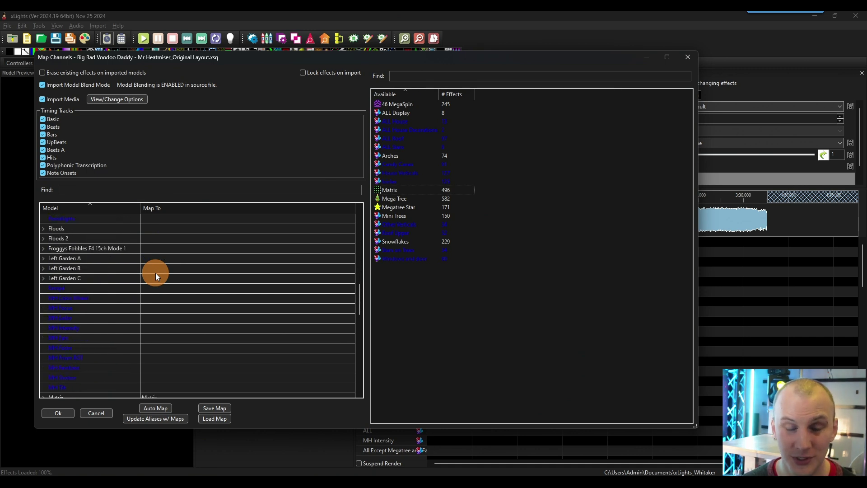
scroll(155, 273, "down", 10)
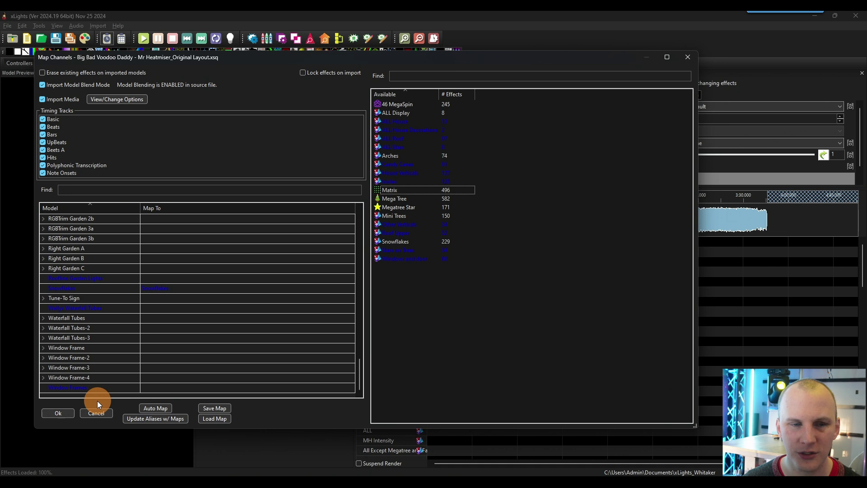
Update the layout aliases from the current mappings and attempt to finish with Ok
left_click(142, 418)
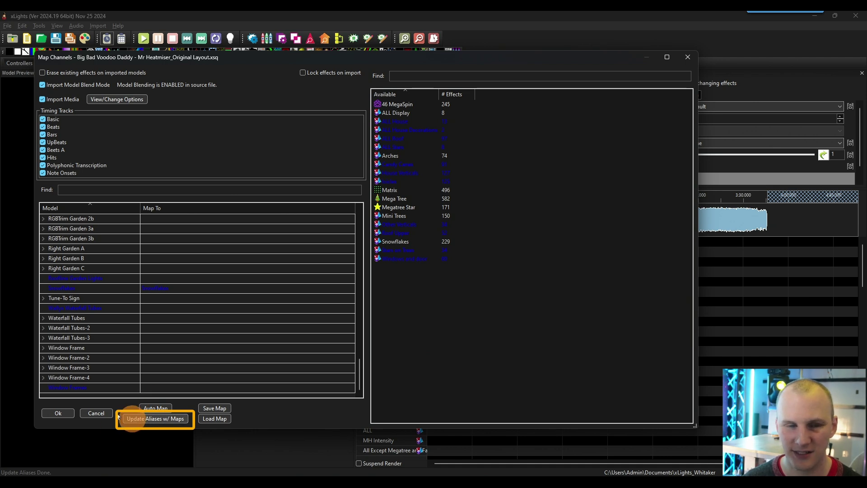
left_click(55, 413)
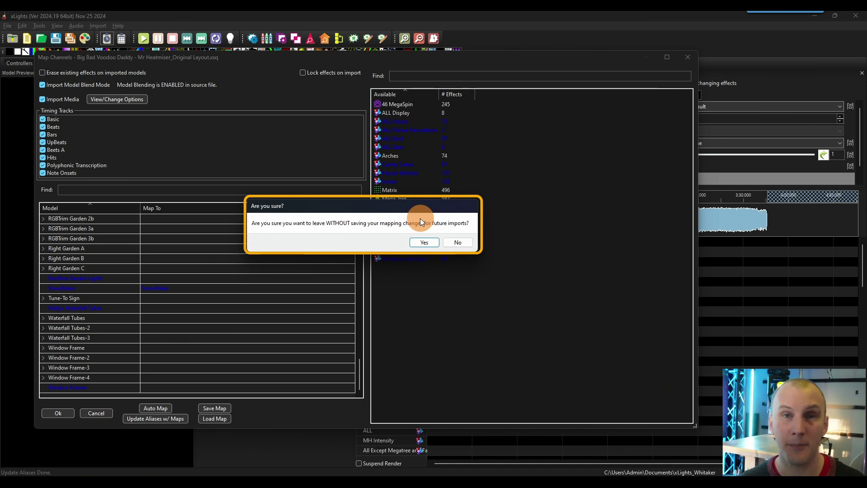
Save the mapping as PPD Mapping v1-2-2025 and complete the effects import
left_click(449, 240)
left_click(200, 410)
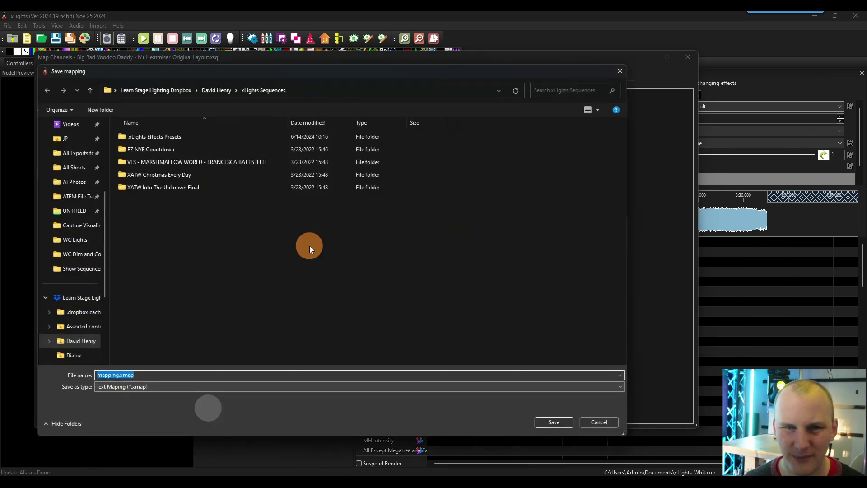
type("PPD Mapping v")
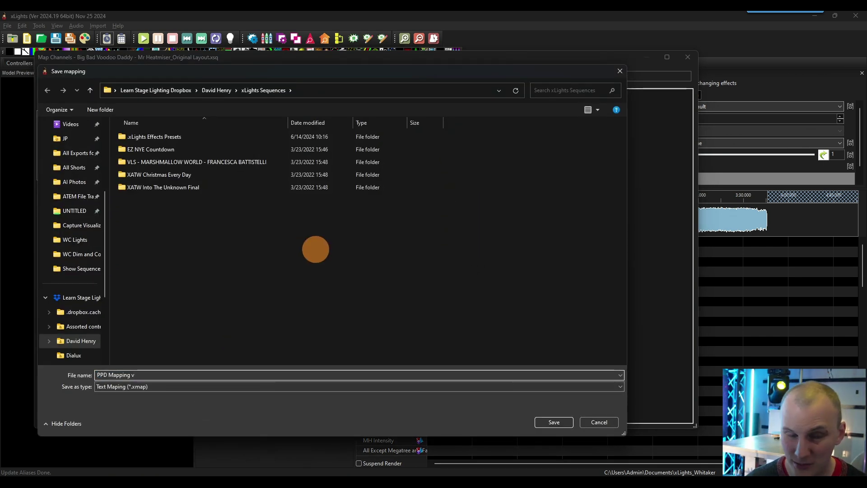
type("1")
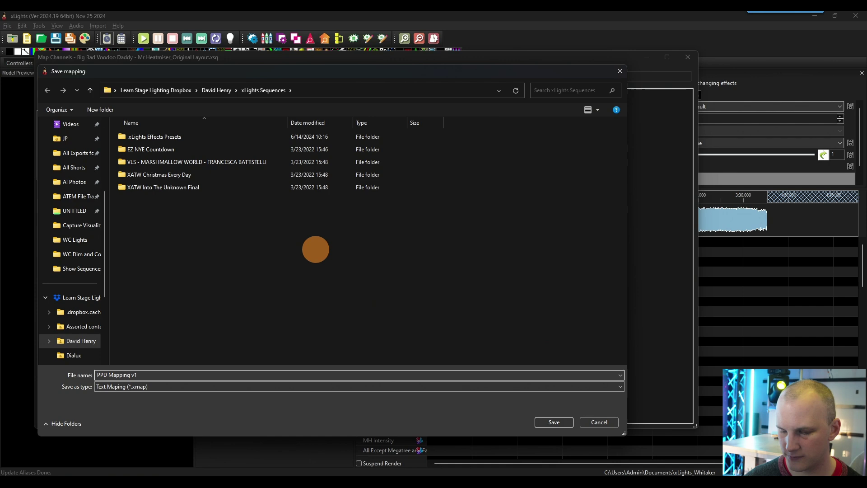
type("-2-2025")
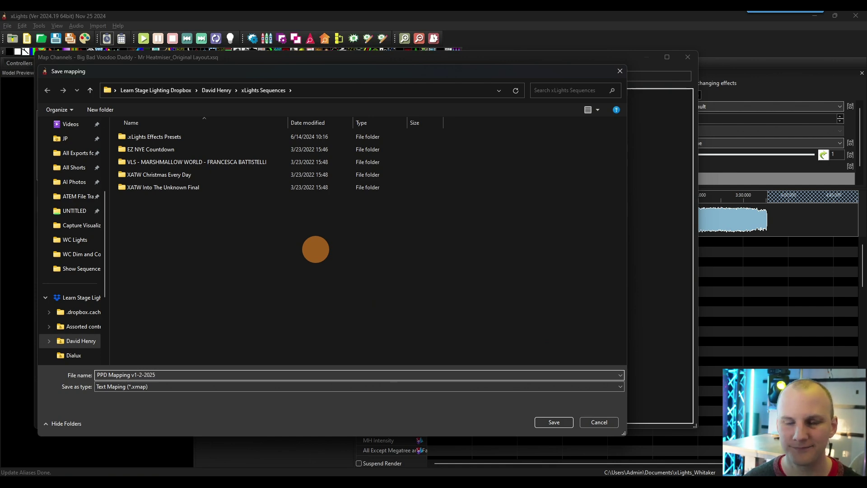
key("Return")
left_click(56, 414)
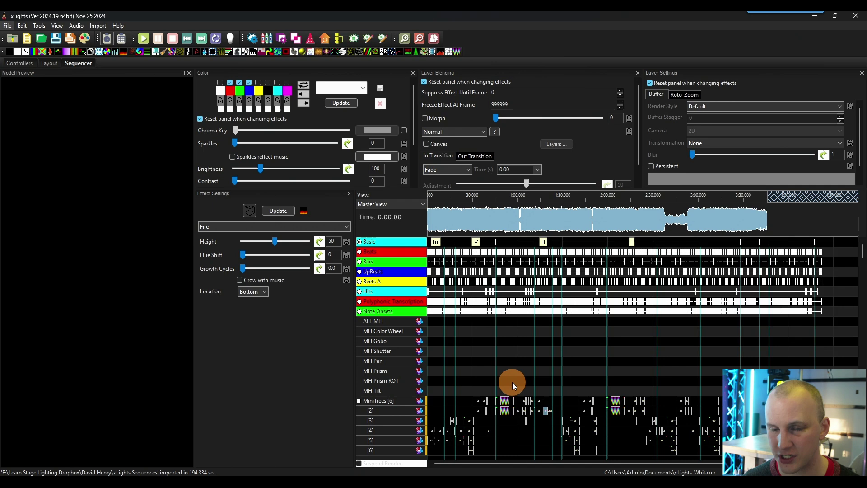
left_click(505, 403)
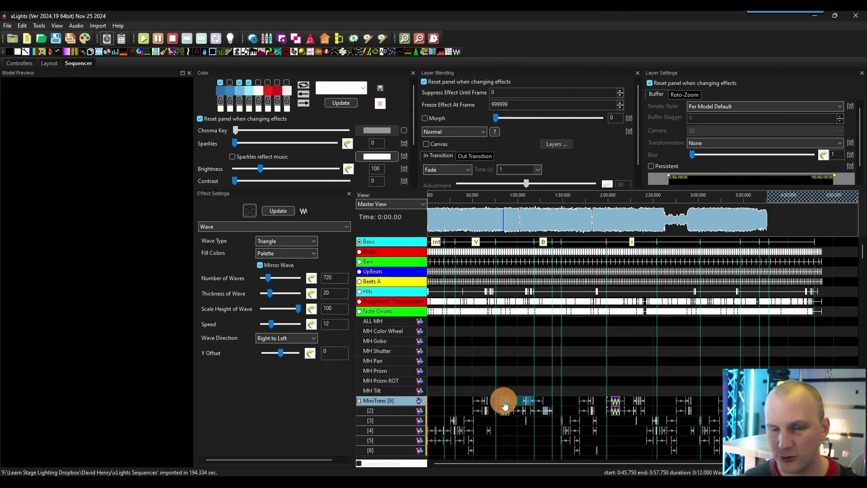
left_click(506, 410)
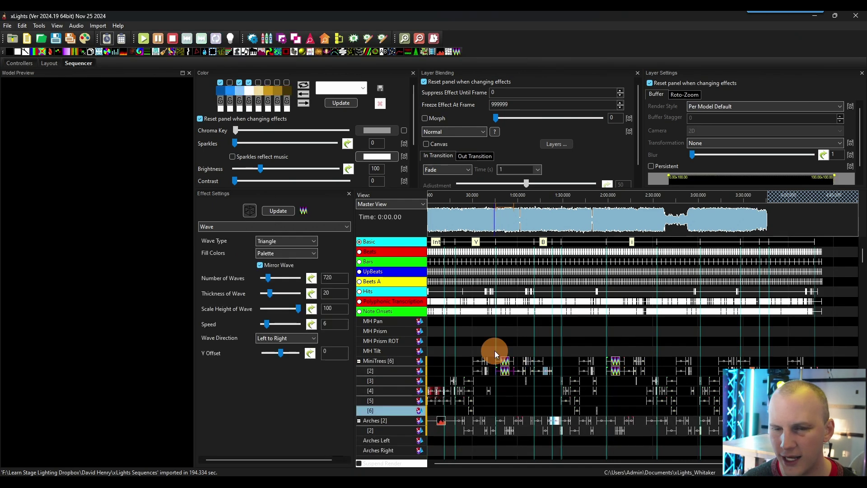
scroll(494, 351, "down", 2)
left_click(444, 385)
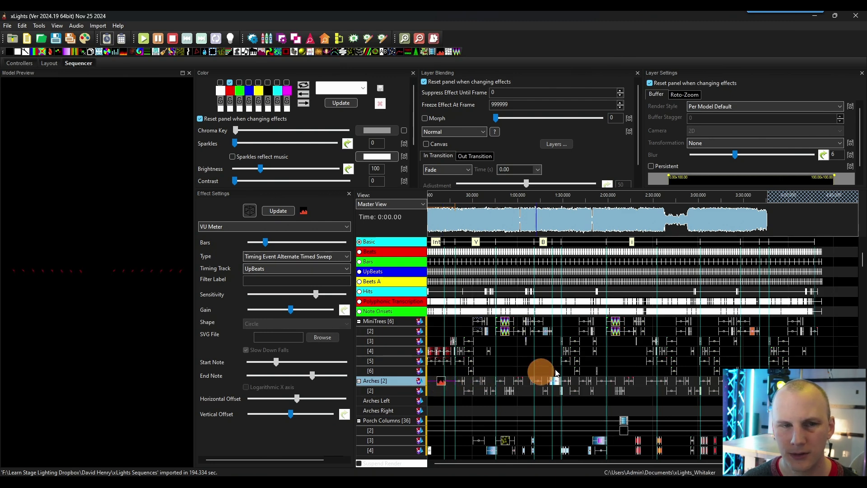
scroll(612, 365, "down", 2)
left_click(624, 381)
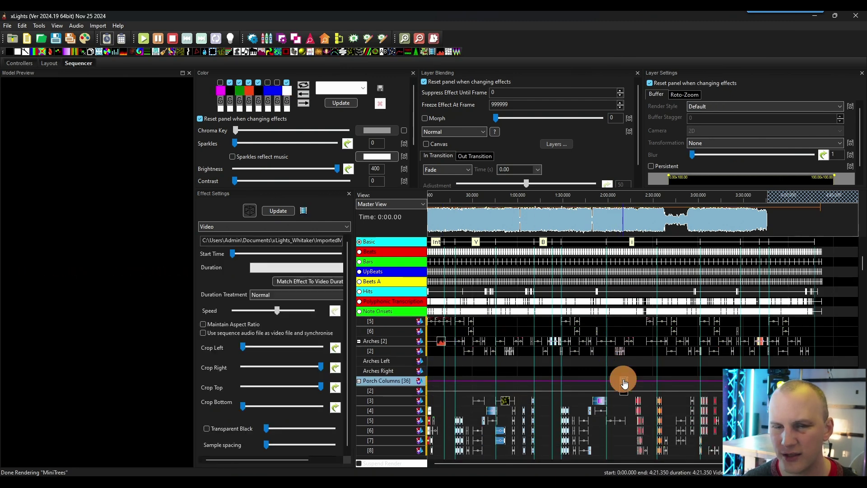
left_click_drag(624, 383, 626, 399)
left_click(624, 392)
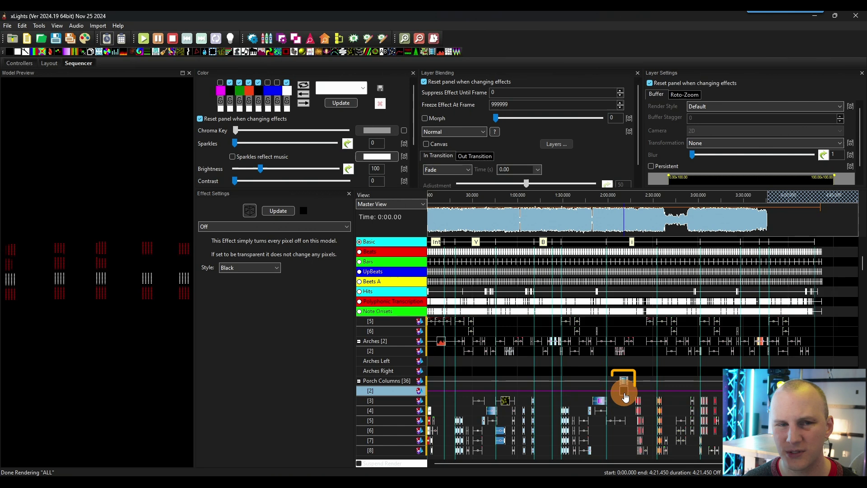
left_click(622, 384)
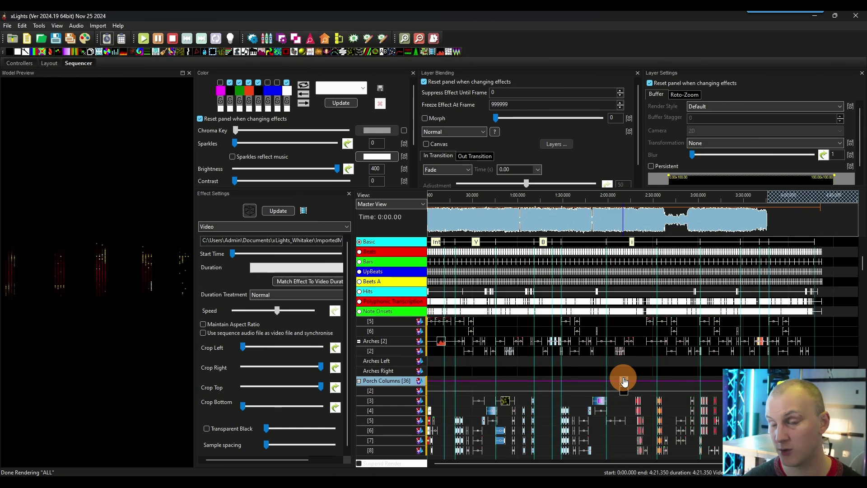
scroll(624, 381, "down", 2)
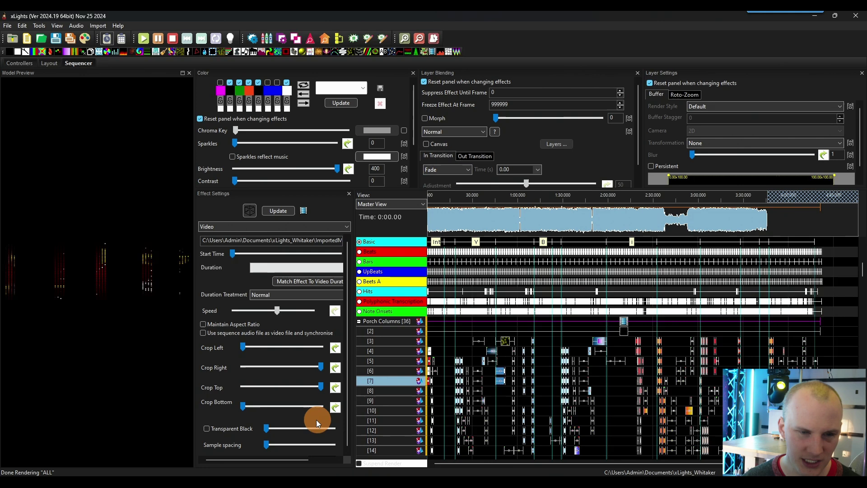
left_click(468, 338)
Save the sequence with Ctrl+S under the suggested name 02 The Wind.xsq
key("ctrl+s")
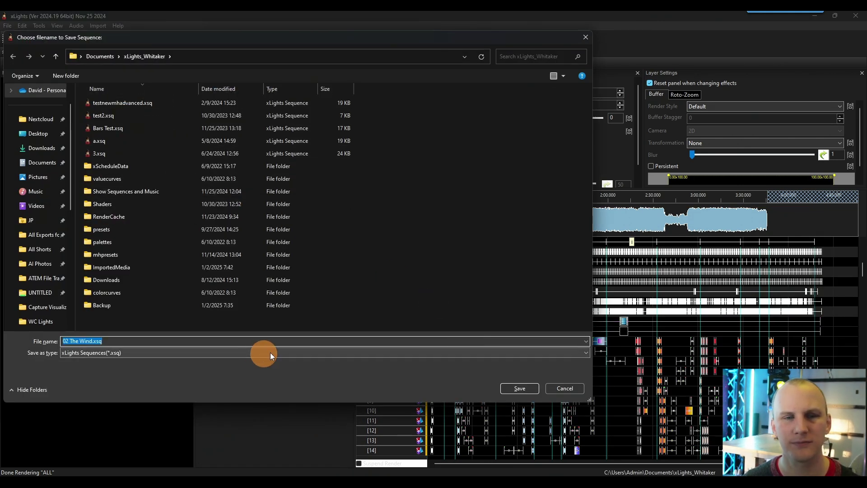
key("Return")
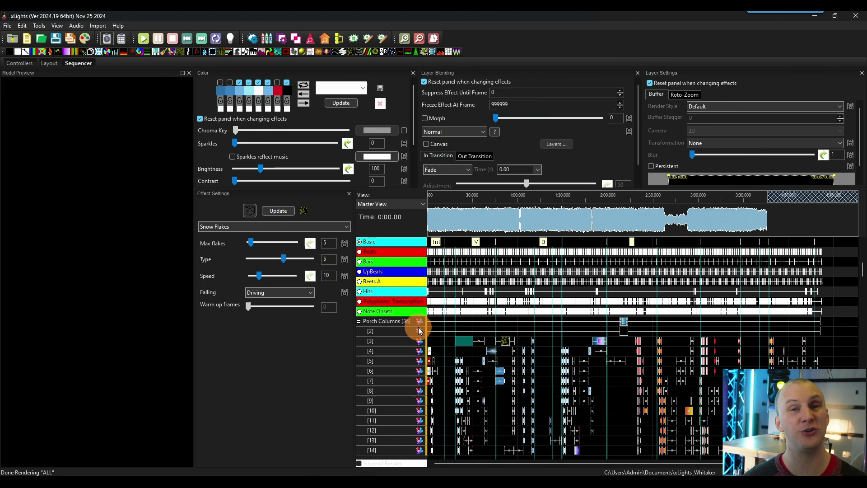